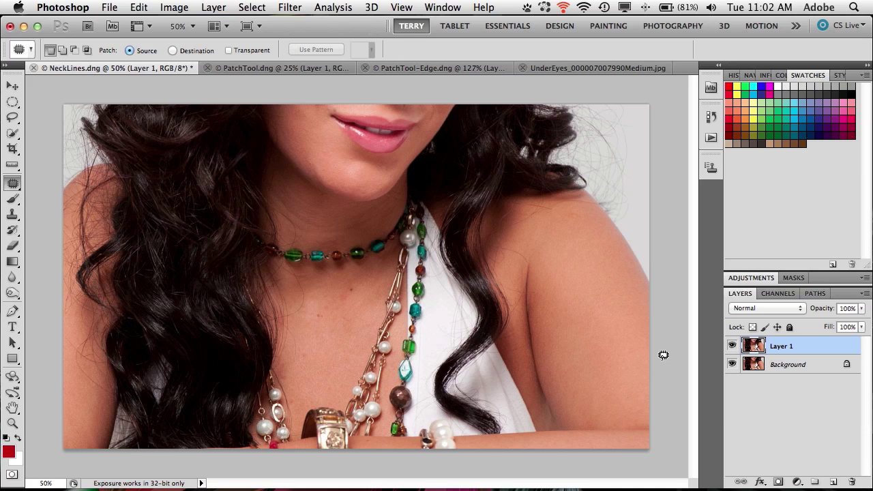
Step: With the Patch tool, replace the upper neck crease just under the jaw with smoother neighbouring skin
{"action": "key", "text": "super+equal"}
{"action": "key", "text": "super+equal"}
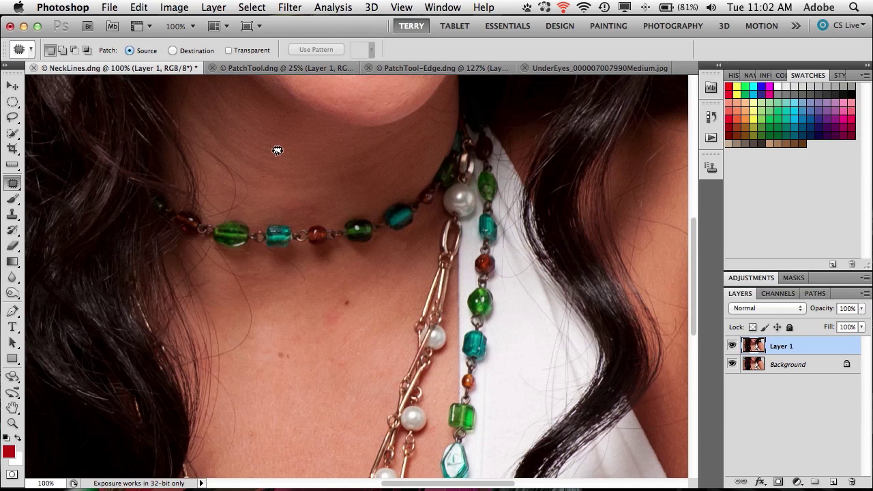
{"action": "left_click_drag", "start_coordinate": [271, 155], "coordinate": [391, 276]}
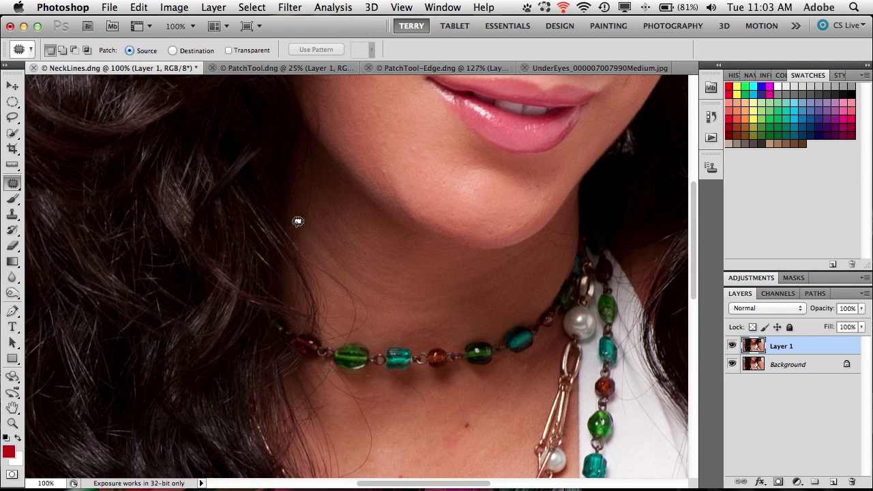
{"action": "mouse_move", "coordinate": [370, 230]}
{"action": "left_mouse_down"}
{"action": "mouse_move", "coordinate": [361, 206]}
{"action": "mouse_move", "coordinate": [340, 194]}
{"action": "mouse_move", "coordinate": [330, 199]}
{"action": "mouse_move", "coordinate": [371, 250]}
{"action": "mouse_move", "coordinate": [406, 264]}
{"action": "left_mouse_up"}
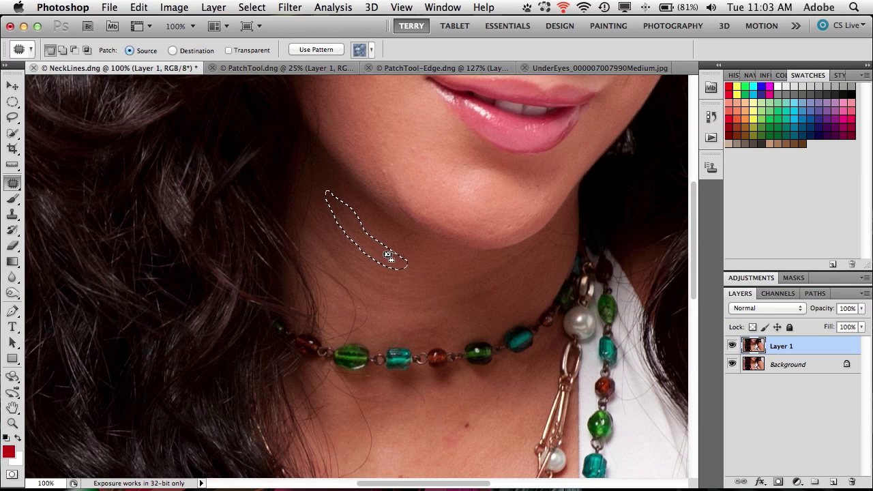
{"action": "mouse_move", "coordinate": [389, 260]}
{"action": "left_mouse_down"}
{"action": "mouse_move", "coordinate": [396, 256]}
{"action": "mouse_move", "coordinate": [382, 270]}
{"action": "mouse_move", "coordinate": [394, 253]}
{"action": "left_mouse_up"}
{"action": "key", "text": "super+d"}
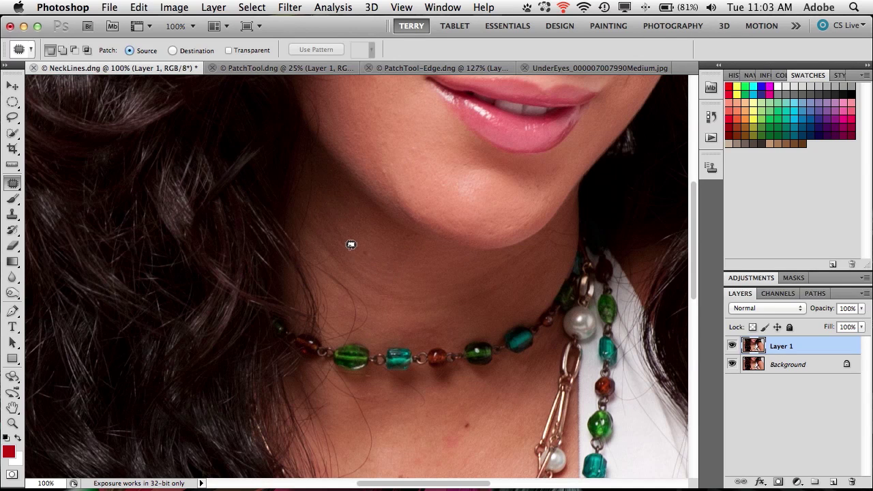
Step: Patch the neck lines that run from below the jaw on the hair side toward the middle of the throat
{"action": "mouse_move", "coordinate": [334, 229]}
{"action": "left_mouse_down"}
{"action": "mouse_move", "coordinate": [318, 219]}
{"action": "mouse_move", "coordinate": [336, 257]}
{"action": "mouse_move", "coordinate": [375, 289]}
{"action": "mouse_move", "coordinate": [386, 279]}
{"action": "mouse_move", "coordinate": [366, 259]}
{"action": "mouse_move", "coordinate": [364, 271]}
{"action": "left_mouse_up"}
{"action": "left_click", "coordinate": [373, 255]}
{"action": "mouse_move", "coordinate": [371, 250]}
{"action": "left_mouse_down"}
{"action": "mouse_move", "coordinate": [357, 257]}
{"action": "mouse_move", "coordinate": [364, 264]}
{"action": "mouse_move", "coordinate": [344, 242]}
{"action": "left_mouse_up"}
{"action": "left_click", "coordinate": [376, 274]}
{"action": "left_click", "coordinate": [394, 257]}
{"action": "mouse_move", "coordinate": [403, 284]}
{"action": "left_mouse_down"}
{"action": "mouse_move", "coordinate": [366, 284]}
{"action": "mouse_move", "coordinate": [393, 295]}
{"action": "mouse_move", "coordinate": [443, 295]}
{"action": "left_mouse_up"}
{"action": "mouse_move", "coordinate": [478, 272]}
{"action": "left_mouse_down"}
{"action": "mouse_move", "coordinate": [462, 274]}
{"action": "mouse_move", "coordinate": [457, 264]}
{"action": "left_mouse_up"}
{"action": "left_click", "coordinate": [475, 264]}
Step: Patch the horizontal creases across the centre of the neck, between the chin and the beaded necklace
{"action": "mouse_move", "coordinate": [380, 298]}
{"action": "left_mouse_down"}
{"action": "mouse_move", "coordinate": [363, 294]}
{"action": "mouse_move", "coordinate": [370, 306]}
{"action": "mouse_move", "coordinate": [402, 314]}
{"action": "mouse_move", "coordinate": [431, 309]}
{"action": "mouse_move", "coordinate": [423, 298]}
{"action": "left_mouse_up"}
{"action": "left_click", "coordinate": [423, 296]}
{"action": "mouse_move", "coordinate": [470, 279]}
{"action": "left_mouse_down"}
{"action": "mouse_move", "coordinate": [478, 274]}
{"action": "mouse_move", "coordinate": [462, 284]}
{"action": "mouse_move", "coordinate": [476, 279]}
{"action": "mouse_move", "coordinate": [493, 290]}
{"action": "mouse_move", "coordinate": [484, 289]}
{"action": "mouse_move", "coordinate": [504, 268]}
{"action": "mouse_move", "coordinate": [496, 274]}
{"action": "mouse_move", "coordinate": [503, 287]}
{"action": "mouse_move", "coordinate": [484, 265]}
{"action": "mouse_move", "coordinate": [512, 263]}
{"action": "mouse_move", "coordinate": [498, 268]}
{"action": "left_mouse_up"}
{"action": "left_click", "coordinate": [491, 278]}
{"action": "left_click", "coordinate": [487, 283]}
{"action": "left_click", "coordinate": [470, 265]}
{"action": "left_click", "coordinate": [514, 298]}
Step: Patch the neck lines below the jaw on the side nearest the large pearl
{"action": "left_click", "coordinate": [525, 249]}
{"action": "left_click", "coordinate": [534, 253]}
{"action": "mouse_move", "coordinate": [548, 238]}
{"action": "left_mouse_down"}
{"action": "mouse_move", "coordinate": [533, 261]}
{"action": "mouse_move", "coordinate": [549, 233]}
{"action": "mouse_move", "coordinate": [554, 243]}
{"action": "mouse_move", "coordinate": [557, 223]}
{"action": "mouse_move", "coordinate": [566, 244]}
{"action": "left_mouse_up"}
{"action": "left_click", "coordinate": [553, 244]}
{"action": "left_click", "coordinate": [567, 233]}
{"action": "left_click", "coordinate": [566, 245]}
Step: Patch the small lines along the hair side of the neck, from above the green bead up to the jaw
{"action": "mouse_move", "coordinate": [366, 310]}
{"action": "left_mouse_down"}
{"action": "mouse_move", "coordinate": [379, 307]}
{"action": "mouse_move", "coordinate": [369, 329]}
{"action": "left_mouse_up"}
{"action": "left_click", "coordinate": [380, 306]}
{"action": "left_click", "coordinate": [379, 313]}
{"action": "left_click_drag", "start_coordinate": [362, 293], "coordinate": [365, 298]}
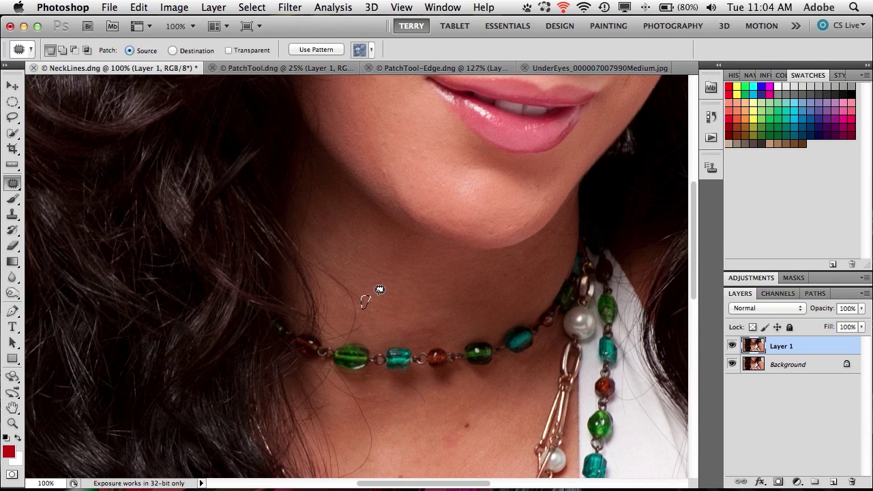
{"action": "mouse_move", "coordinate": [333, 204]}
{"action": "left_mouse_down"}
{"action": "mouse_move", "coordinate": [335, 227]}
{"action": "mouse_move", "coordinate": [325, 226]}
{"action": "mouse_move", "coordinate": [351, 247]}
{"action": "mouse_move", "coordinate": [339, 263]}
{"action": "left_mouse_up"}
{"action": "left_click", "coordinate": [356, 226]}
{"action": "left_click", "coordinate": [339, 257]}
{"action": "left_click", "coordinate": [359, 256]}
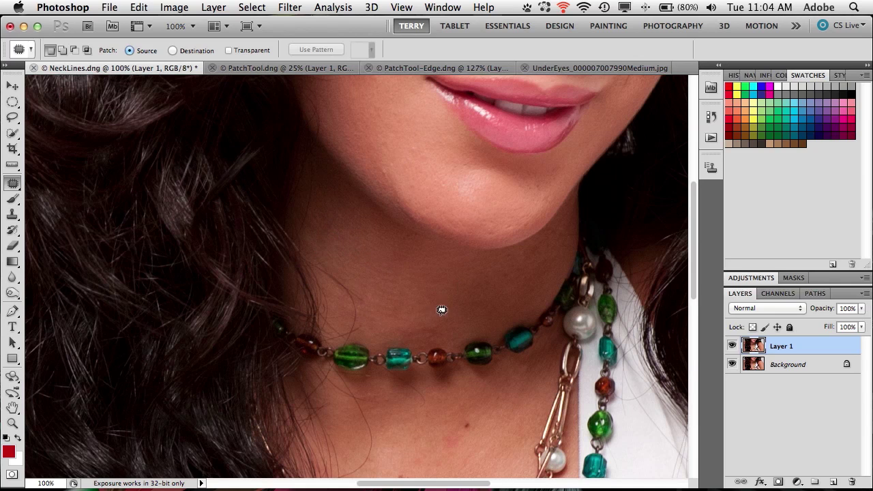
Step: Patch the creases just above the beads of the necklace at the middle of the neck
{"action": "left_click_drag", "start_coordinate": [439, 318], "coordinate": [437, 328]}
{"action": "left_click", "coordinate": [462, 309]}
{"action": "mouse_move", "coordinate": [459, 293]}
{"action": "left_mouse_down"}
{"action": "mouse_move", "coordinate": [440, 308]}
{"action": "mouse_move", "coordinate": [464, 298]}
{"action": "mouse_move", "coordinate": [481, 312]}
{"action": "left_mouse_up"}
{"action": "left_click", "coordinate": [470, 288]}
Step: Remove the dark mole on the chest below the beaded necklace by patching it with clean skin
{"action": "left_click", "coordinate": [466, 412]}
{"action": "mouse_move", "coordinate": [469, 414]}
{"action": "left_mouse_down"}
{"action": "mouse_move", "coordinate": [482, 428]}
{"action": "mouse_move", "coordinate": [456, 452]}
{"action": "left_mouse_up"}
{"action": "left_click", "coordinate": [481, 430]}
Step: Patch the remaining lines at the centre of the neck, and hide and reshow Layer 1 to compare before and after
{"action": "mouse_move", "coordinate": [472, 266]}
{"action": "left_mouse_down"}
{"action": "mouse_move", "coordinate": [463, 311]}
{"action": "mouse_move", "coordinate": [475, 297]}
{"action": "left_mouse_up"}
{"action": "left_click", "coordinate": [479, 285]}
{"action": "left_click", "coordinate": [472, 305]}
{"action": "mouse_move", "coordinate": [418, 288]}
{"action": "left_mouse_down"}
{"action": "mouse_move", "coordinate": [434, 297]}
{"action": "mouse_move", "coordinate": [414, 300]}
{"action": "mouse_move", "coordinate": [425, 284]}
{"action": "left_mouse_up"}
{"action": "left_click", "coordinate": [421, 292]}
{"action": "left_click", "coordinate": [443, 300]}
{"action": "left_click", "coordinate": [732, 347]}
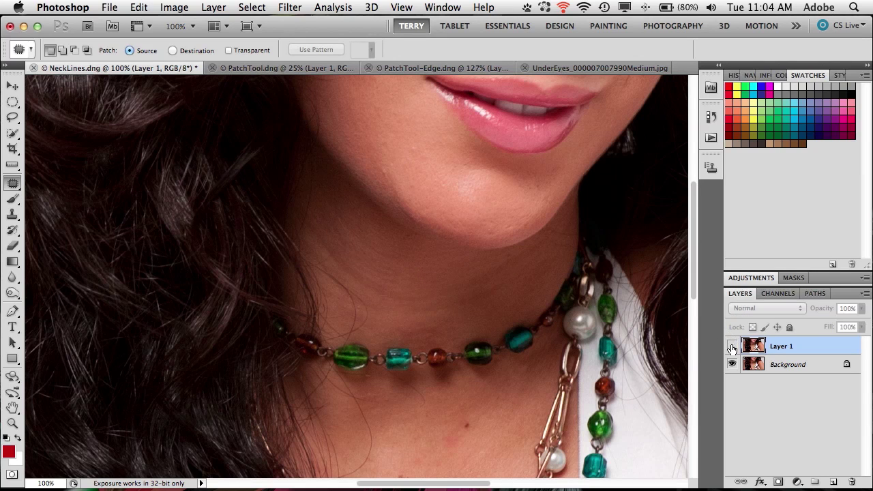
{"action": "left_click", "coordinate": [731, 347]}
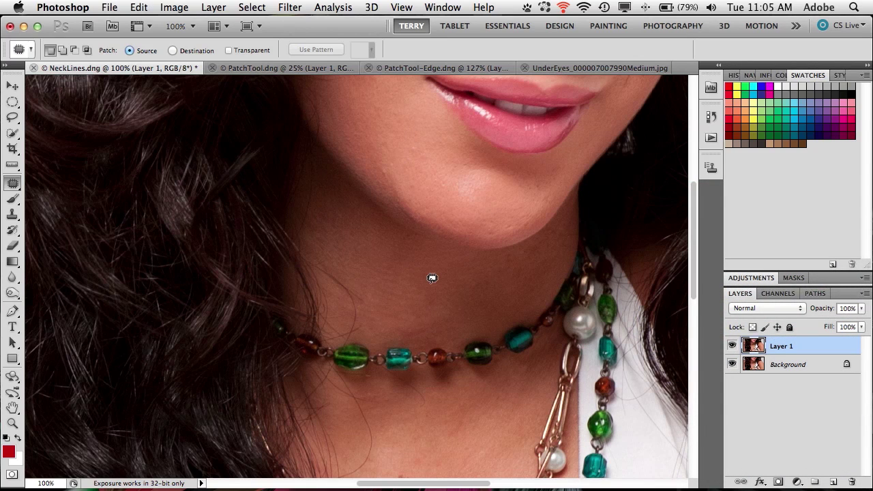
Step: Patch the leftover faint lines above the green bead and below the jaw near the pearl
{"action": "mouse_move", "coordinate": [369, 289]}
{"action": "left_mouse_down"}
{"action": "mouse_move", "coordinate": [331, 261]}
{"action": "mouse_move", "coordinate": [349, 306]}
{"action": "mouse_move", "coordinate": [343, 318]}
{"action": "mouse_move", "coordinate": [362, 323]}
{"action": "mouse_move", "coordinate": [337, 264]}
{"action": "mouse_move", "coordinate": [356, 307]}
{"action": "mouse_move", "coordinate": [356, 332]}
{"action": "mouse_move", "coordinate": [363, 326]}
{"action": "left_mouse_up"}
{"action": "left_click", "coordinate": [373, 311]}
{"action": "left_click", "coordinate": [363, 326]}
{"action": "mouse_move", "coordinate": [504, 256]}
{"action": "left_mouse_down"}
{"action": "mouse_move", "coordinate": [524, 277]}
{"action": "mouse_move", "coordinate": [517, 273]}
{"action": "left_mouse_up"}
{"action": "left_click", "coordinate": [529, 266]}
{"action": "left_click", "coordinate": [519, 274]}
{"action": "left_click", "coordinate": [516, 274]}
{"action": "left_click_drag", "start_coordinate": [491, 384], "coordinate": [493, 251]}
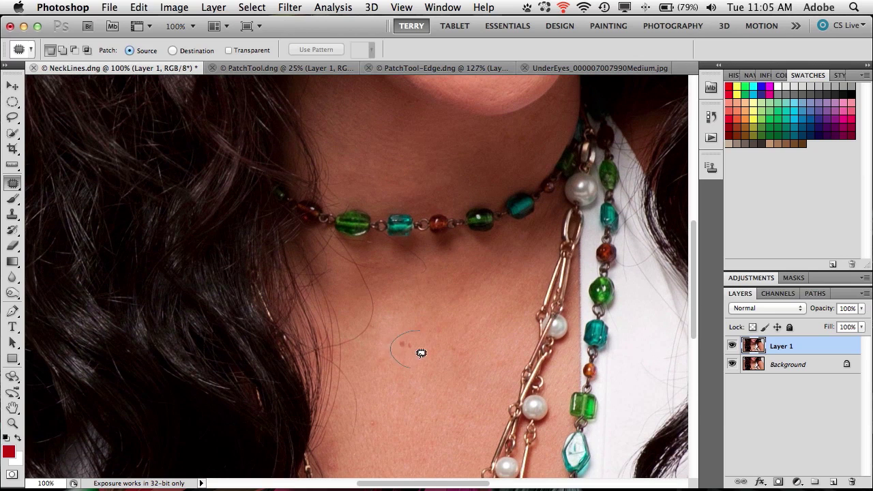
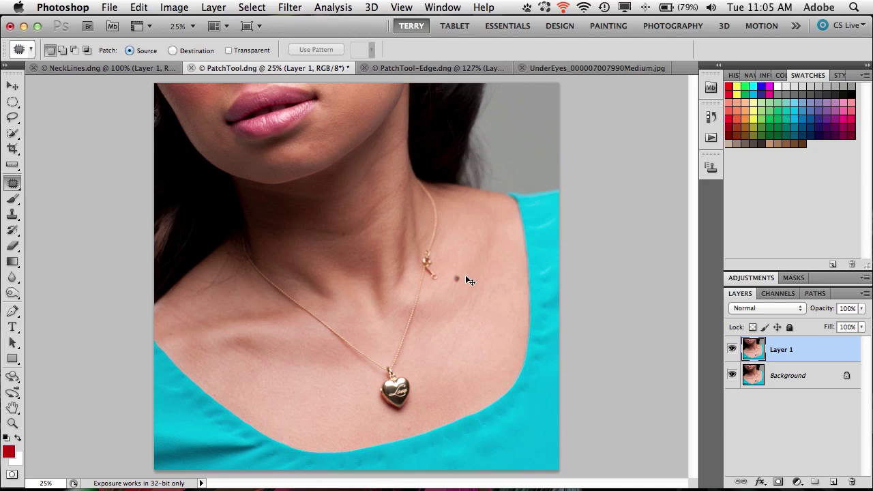
Step: In PatchTool.dng, remove the dark mole beside the necklace clasp by patching it with clean skin from the shoulder area
{"action": "key", "text": "super+equal"}
{"action": "key", "text": "super+equal"}
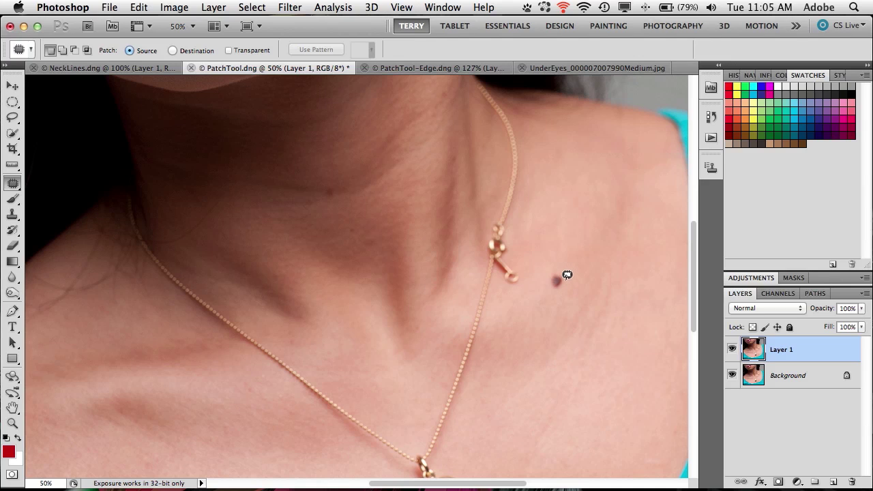
{"action": "mouse_move", "coordinate": [563, 268]}
{"action": "left_mouse_down"}
{"action": "mouse_move", "coordinate": [567, 286]}
{"action": "mouse_move", "coordinate": [563, 269]}
{"action": "left_mouse_up"}
{"action": "mouse_move", "coordinate": [560, 285]}
{"action": "left_mouse_down"}
{"action": "mouse_move", "coordinate": [575, 268]}
{"action": "mouse_move", "coordinate": [611, 321]}
{"action": "mouse_move", "coordinate": [607, 333]}
{"action": "left_mouse_up"}
{"action": "key", "text": "super+d"}
{"action": "key", "text": "super+d"}
Step: Patch the long horizontal neck crease below the chin and the leftover lines at its inner end
{"action": "mouse_move", "coordinate": [271, 165]}
{"action": "left_mouse_down"}
{"action": "mouse_move", "coordinate": [159, 161]}
{"action": "mouse_move", "coordinate": [214, 182]}
{"action": "mouse_move", "coordinate": [335, 197]}
{"action": "mouse_move", "coordinate": [333, 173]}
{"action": "mouse_move", "coordinate": [331, 224]}
{"action": "left_mouse_up"}
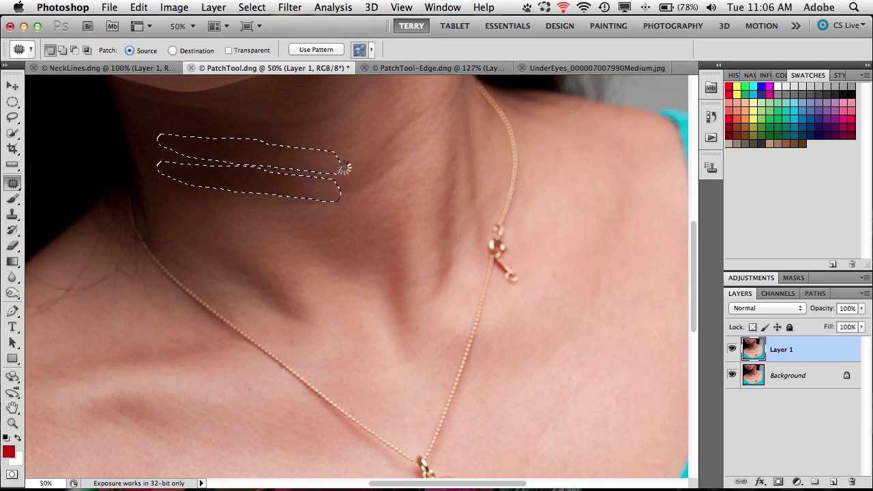
{"action": "key", "text": "ctrl+d"}
{"action": "mouse_move", "coordinate": [328, 185]}
{"action": "left_mouse_down"}
{"action": "mouse_move", "coordinate": [279, 189]}
{"action": "mouse_move", "coordinate": [321, 202]}
{"action": "left_mouse_up"}
{"action": "key", "text": "super+d"}
{"action": "left_click_drag", "start_coordinate": [319, 169], "coordinate": [346, 190]}
{"action": "left_click_drag", "start_coordinate": [329, 185], "coordinate": [285, 176]}
{"action": "key", "text": "ctrl+d"}
Step: Patch the remaining small creases on the middle of the throat and on the side of the neck nearest the clasp
{"action": "mouse_move", "coordinate": [373, 141]}
{"action": "left_mouse_down"}
{"action": "mouse_move", "coordinate": [397, 142]}
{"action": "mouse_move", "coordinate": [433, 99]}
{"action": "mouse_move", "coordinate": [382, 129]}
{"action": "left_mouse_up"}
{"action": "left_click_drag", "start_coordinate": [405, 120], "coordinate": [380, 109]}
{"action": "key", "text": "super+d"}
{"action": "mouse_move", "coordinate": [402, 155]}
{"action": "left_mouse_down"}
{"action": "mouse_move", "coordinate": [359, 176]}
{"action": "mouse_move", "coordinate": [416, 154]}
{"action": "mouse_move", "coordinate": [408, 155]}
{"action": "left_mouse_up"}
{"action": "left_click_drag", "start_coordinate": [395, 170], "coordinate": [401, 190]}
{"action": "mouse_move", "coordinate": [356, 178]}
{"action": "left_mouse_down"}
{"action": "mouse_move", "coordinate": [345, 171]}
{"action": "mouse_move", "coordinate": [361, 184]}
{"action": "left_mouse_up"}
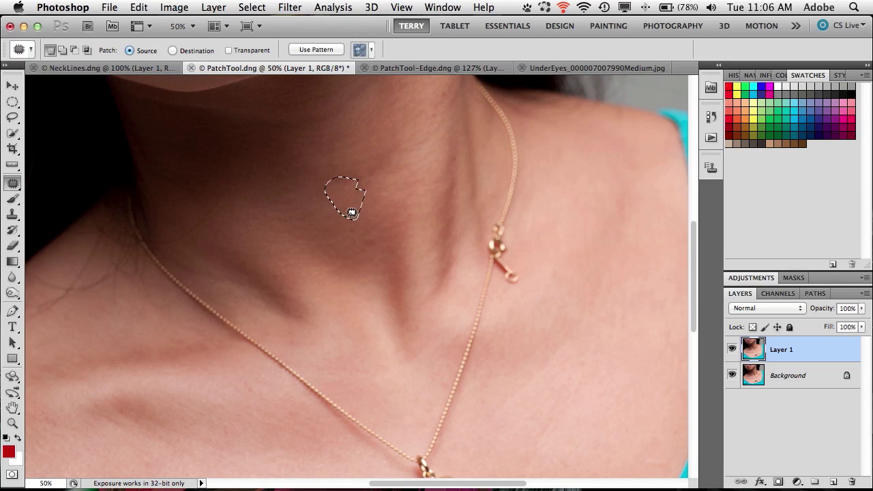
{"action": "left_click_drag", "start_coordinate": [352, 218], "coordinate": [353, 215]}
{"action": "left_click_drag", "start_coordinate": [430, 110], "coordinate": [424, 136]}
{"action": "mouse_move", "coordinate": [380, 161]}
{"action": "left_mouse_down"}
{"action": "mouse_move", "coordinate": [332, 160]}
{"action": "mouse_move", "coordinate": [347, 191]}
{"action": "mouse_move", "coordinate": [388, 159]}
{"action": "mouse_move", "coordinate": [364, 163]}
{"action": "mouse_move", "coordinate": [400, 162]}
{"action": "mouse_move", "coordinate": [389, 192]}
{"action": "left_mouse_up"}
{"action": "key", "text": "ctrl+d"}
{"action": "key", "text": "ctrl+d"}
{"action": "key", "text": "ctrl+d"}
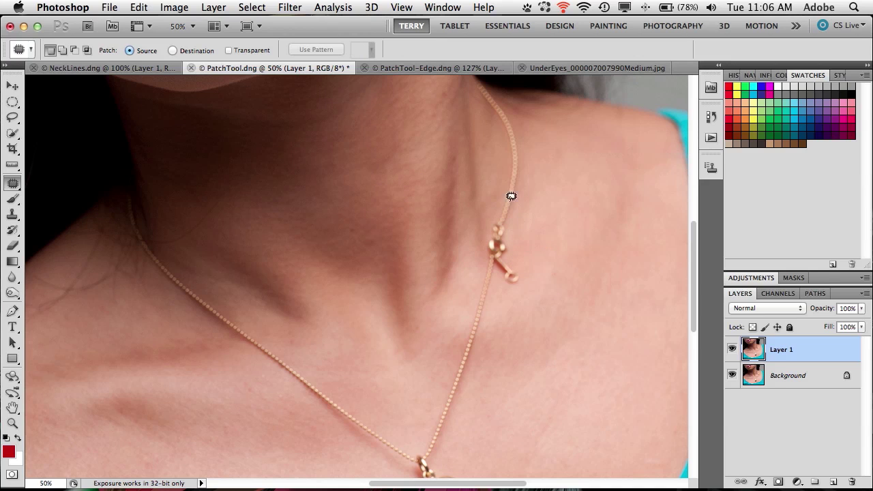
Step: Remove the gold necklace clasp by outlining it and patching it with an aligned stretch of chain from below
{"action": "key", "text": "space"}
{"action": "left_click_drag", "start_coordinate": [548, 261], "coordinate": [498, 226]}
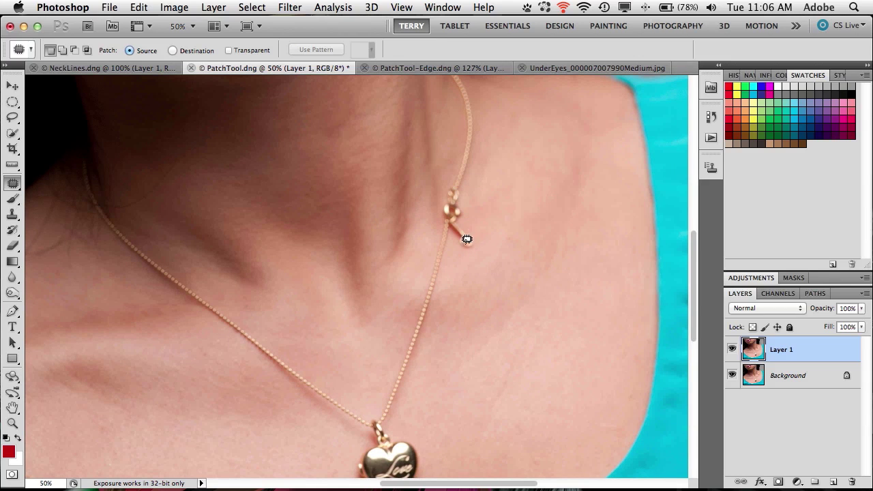
{"action": "left_click_drag", "start_coordinate": [467, 238], "coordinate": [463, 247]}
{"action": "left_click_drag", "start_coordinate": [446, 218], "coordinate": [454, 232]}
{"action": "left_click_drag", "start_coordinate": [445, 185], "coordinate": [445, 187]}
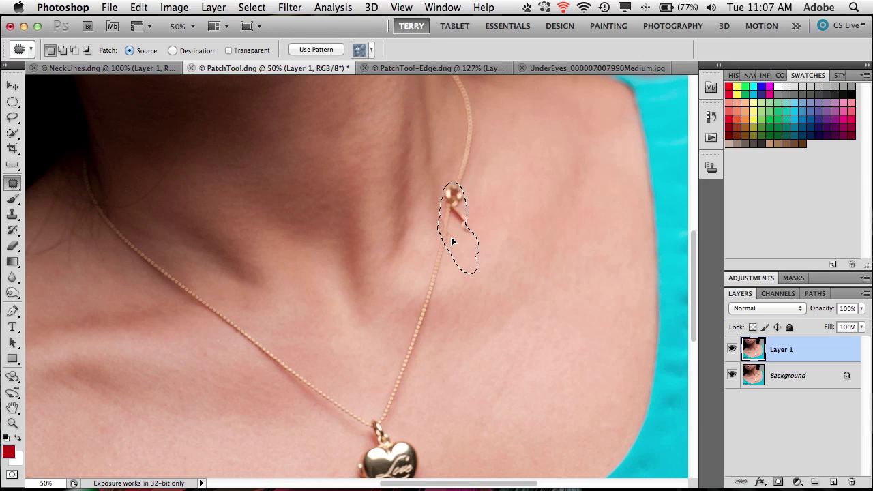
{"action": "left_click_drag", "start_coordinate": [451, 267], "coordinate": [437, 293]}
{"action": "left_click", "coordinate": [508, 246]}
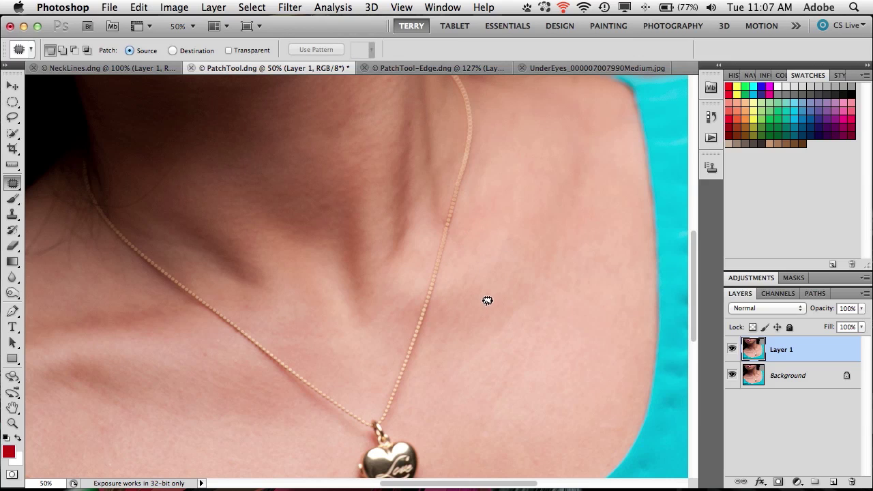
Step: Patch the area where the clasp was, replacing the uneven chain segment with clean chain from just below
{"action": "left_click_drag", "start_coordinate": [468, 219], "coordinate": [462, 256]}
{"action": "key", "text": "super+d"}
{"action": "mouse_move", "coordinate": [445, 204]}
{"action": "left_mouse_down"}
{"action": "mouse_move", "coordinate": [444, 220]}
{"action": "mouse_move", "coordinate": [462, 197]}
{"action": "mouse_move", "coordinate": [449, 194]}
{"action": "left_mouse_up"}
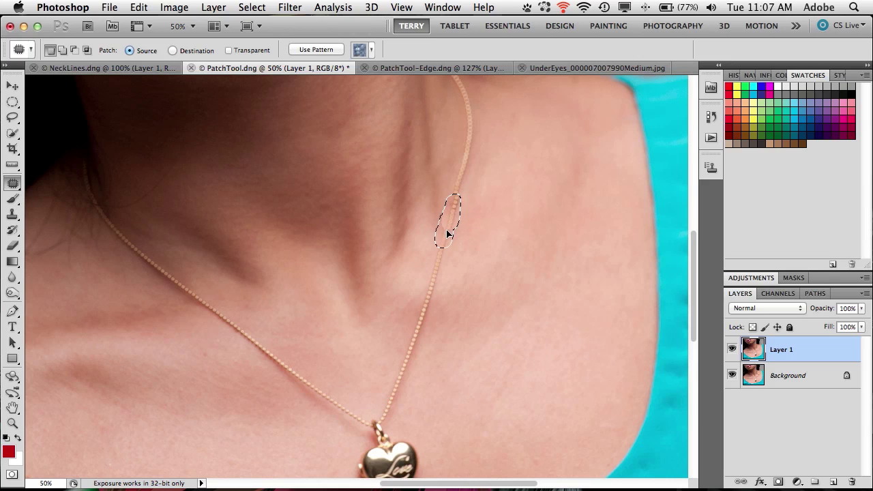
{"action": "left_click_drag", "start_coordinate": [447, 234], "coordinate": [446, 246]}
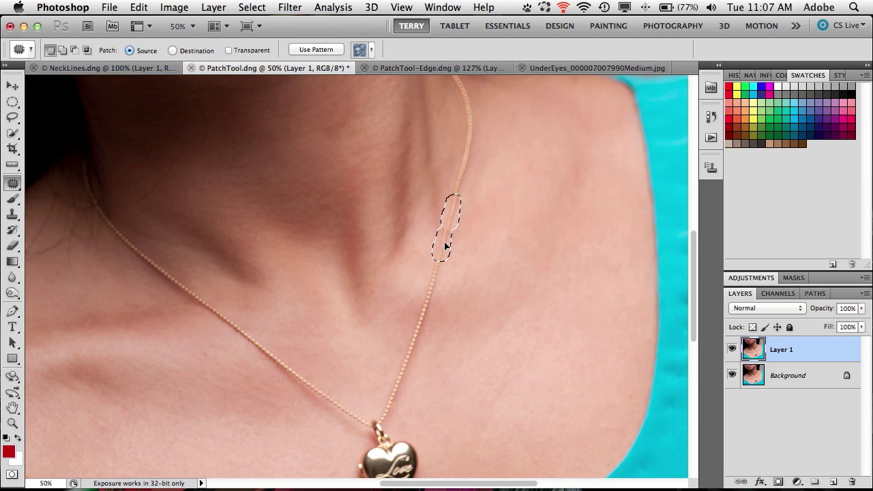
{"action": "left_click", "coordinate": [473, 240]}
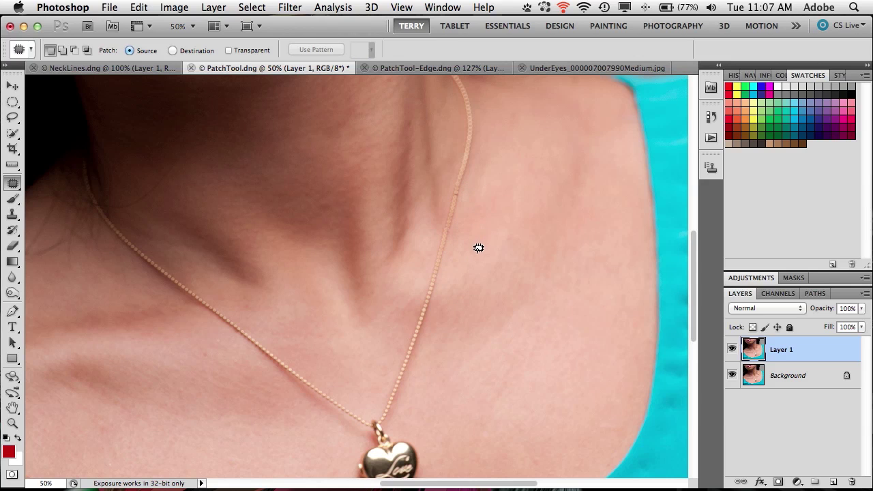
Step: Patch the small break left in the chain at the upper end of the repaired segment
{"action": "key", "text": "super+minus"}
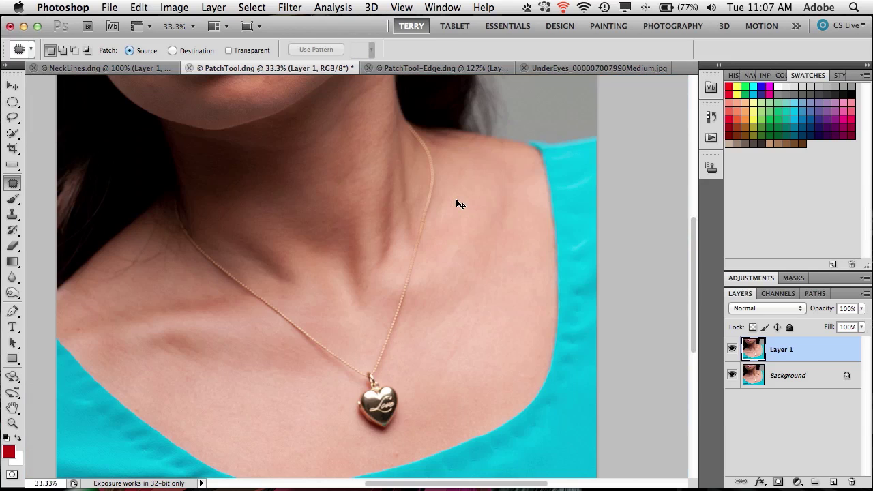
{"action": "key", "text": "super+equal"}
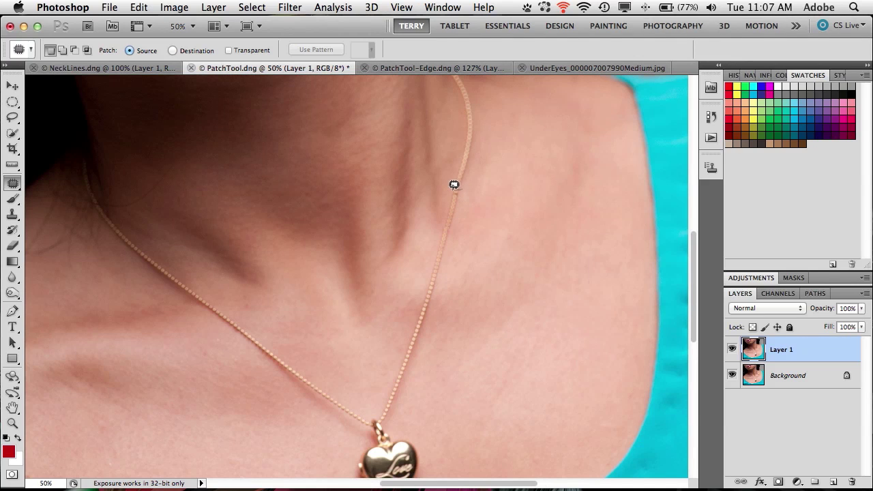
{"action": "left_click_drag", "start_coordinate": [454, 184], "coordinate": [458, 200]}
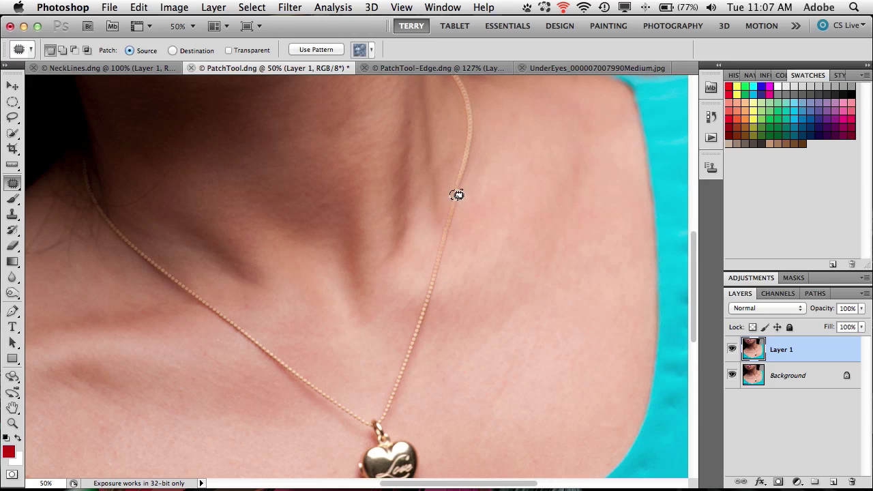
{"action": "left_click", "coordinate": [473, 203]}
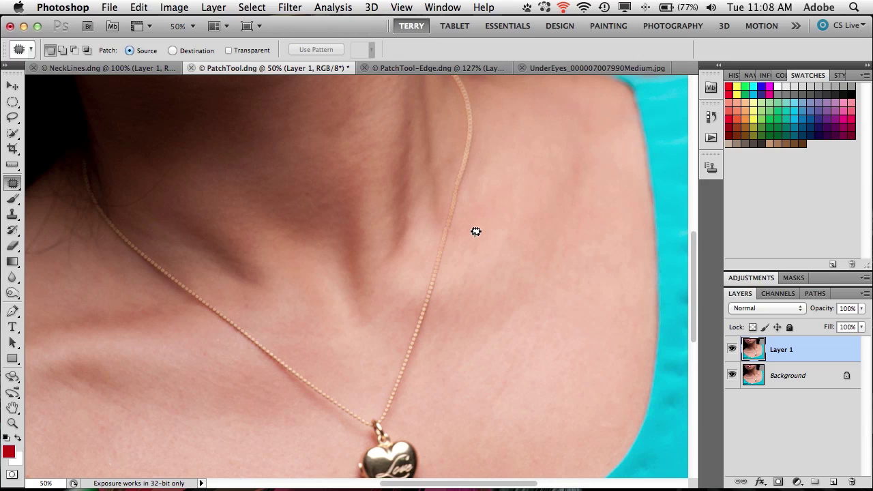
Step: In PatchTool-Edge.dng, remove the red string bracelet by outlining it and patching it with the arm and dress edges below
{"action": "left_click", "coordinate": [443, 69]}
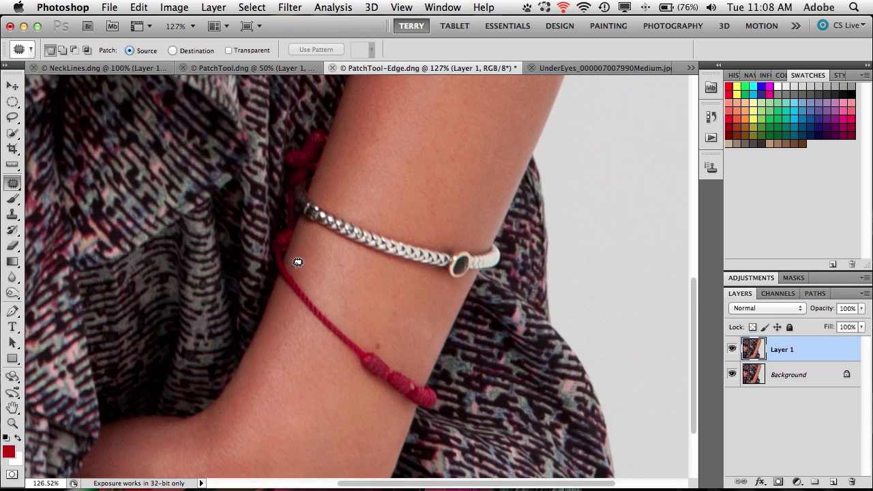
{"action": "mouse_move", "coordinate": [291, 251]}
{"action": "left_mouse_down"}
{"action": "mouse_move", "coordinate": [292, 221]}
{"action": "mouse_move", "coordinate": [282, 221]}
{"action": "mouse_move", "coordinate": [270, 244]}
{"action": "mouse_move", "coordinate": [294, 300]}
{"action": "mouse_move", "coordinate": [382, 385]}
{"action": "mouse_move", "coordinate": [419, 409]}
{"action": "mouse_move", "coordinate": [439, 409]}
{"action": "mouse_move", "coordinate": [446, 390]}
{"action": "mouse_move", "coordinate": [340, 310]}
{"action": "mouse_move", "coordinate": [308, 249]}
{"action": "left_mouse_up"}
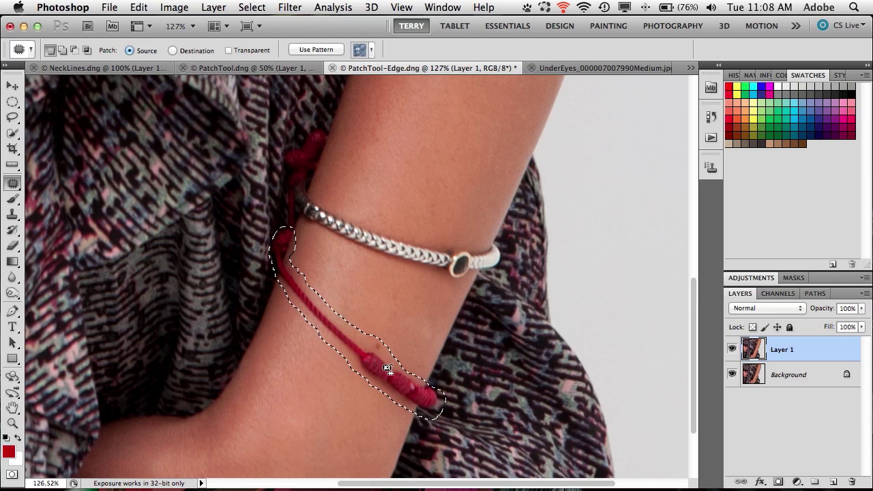
{"action": "left_click_drag", "start_coordinate": [390, 370], "coordinate": [370, 415]}
{"action": "key", "text": "ctrl+d"}
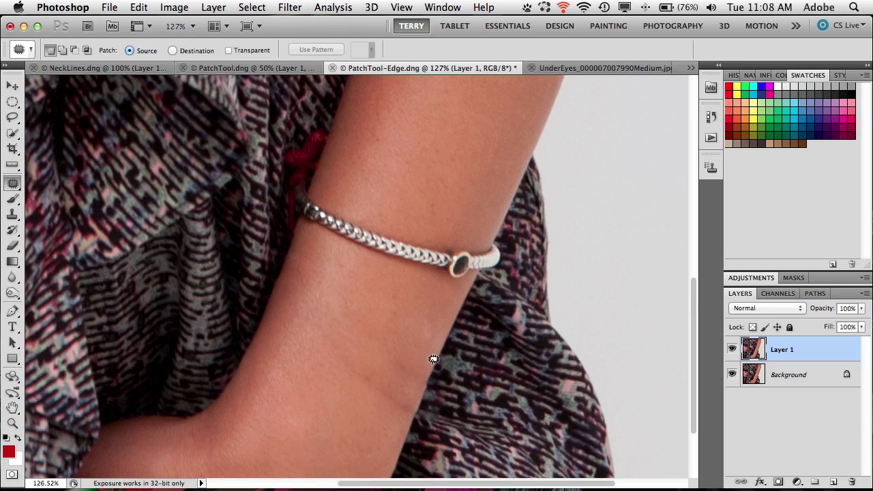
Step: Patch the leftover crease and small marks on the arm where the red bracelet was and below the silver bracelet
{"action": "mouse_move", "coordinate": [385, 376]}
{"action": "left_mouse_down"}
{"action": "mouse_move", "coordinate": [353, 355]}
{"action": "mouse_move", "coordinate": [376, 399]}
{"action": "mouse_move", "coordinate": [407, 409]}
{"action": "mouse_move", "coordinate": [415, 392]}
{"action": "left_mouse_up"}
{"action": "left_click_drag", "start_coordinate": [396, 411], "coordinate": [393, 420]}
{"action": "key", "text": "super+d"}
{"action": "mouse_move", "coordinate": [411, 360]}
{"action": "left_mouse_down"}
{"action": "mouse_move", "coordinate": [397, 383]}
{"action": "mouse_move", "coordinate": [415, 362]}
{"action": "left_mouse_up"}
{"action": "mouse_move", "coordinate": [432, 329]}
{"action": "left_mouse_down"}
{"action": "mouse_move", "coordinate": [423, 309]}
{"action": "mouse_move", "coordinate": [428, 338]}
{"action": "left_mouse_up"}
{"action": "mouse_move", "coordinate": [409, 305]}
{"action": "left_mouse_down"}
{"action": "mouse_move", "coordinate": [400, 313]}
{"action": "mouse_move", "coordinate": [408, 304]}
{"action": "left_mouse_up"}
{"action": "left_click", "coordinate": [409, 280]}
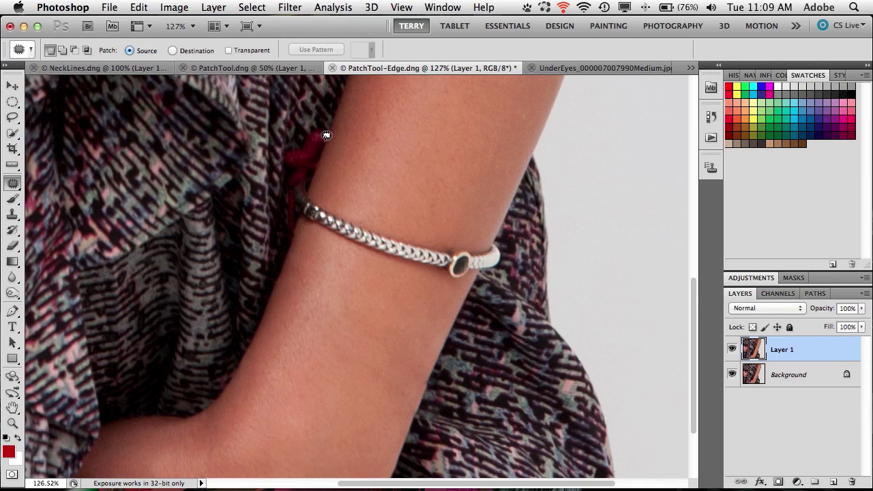
Step: Remove the red knot and string remnant above the silver bracelet by patching them along the arm and dress edge
{"action": "mouse_move", "coordinate": [299, 136]}
{"action": "left_mouse_down"}
{"action": "mouse_move", "coordinate": [285, 150]}
{"action": "mouse_move", "coordinate": [289, 171]}
{"action": "mouse_move", "coordinate": [305, 180]}
{"action": "mouse_move", "coordinate": [335, 156]}
{"action": "mouse_move", "coordinate": [332, 133]}
{"action": "left_mouse_up"}
{"action": "left_click_drag", "start_coordinate": [319, 128], "coordinate": [319, 129]}
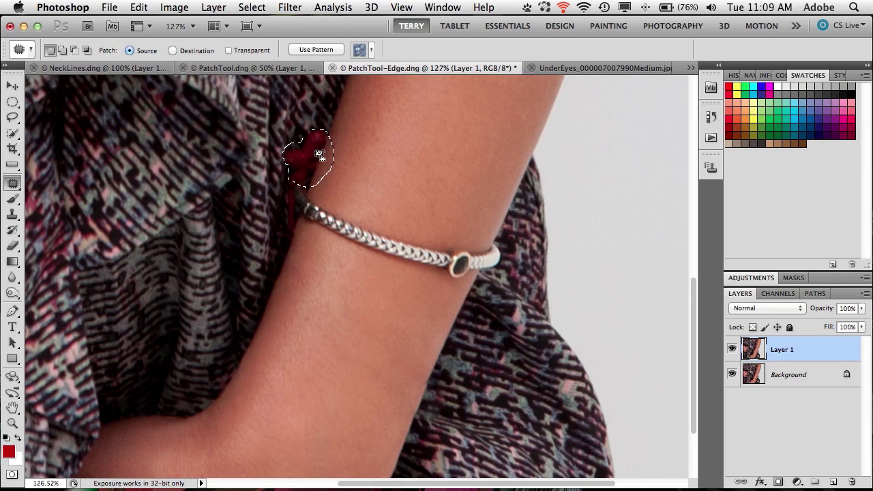
{"action": "left_click_drag", "start_coordinate": [319, 172], "coordinate": [343, 122]}
{"action": "key", "text": "ctrl+d"}
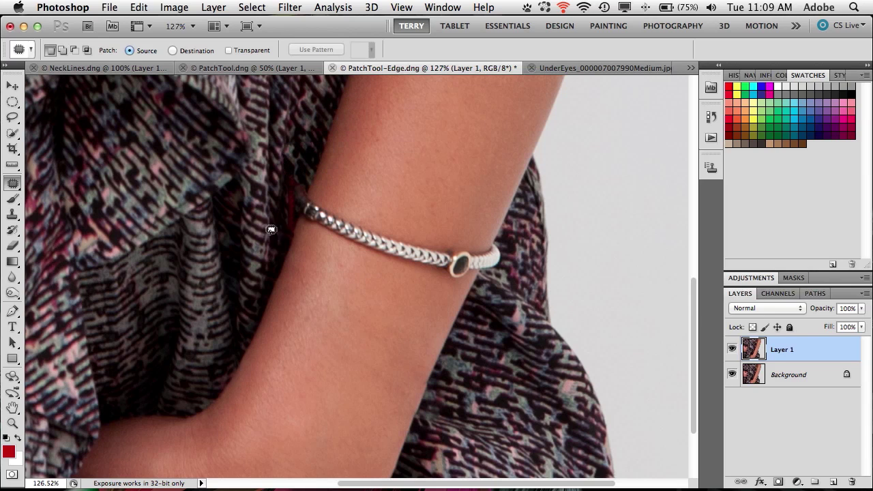
{"action": "mouse_move", "coordinate": [292, 184]}
{"action": "left_mouse_down"}
{"action": "mouse_move", "coordinate": [287, 223]}
{"action": "mouse_move", "coordinate": [295, 226]}
{"action": "mouse_move", "coordinate": [293, 172]}
{"action": "mouse_move", "coordinate": [282, 238]}
{"action": "mouse_move", "coordinate": [290, 198]}
{"action": "left_mouse_up"}
{"action": "key", "text": "ctrl+d"}
{"action": "left_click", "coordinate": [599, 67]}
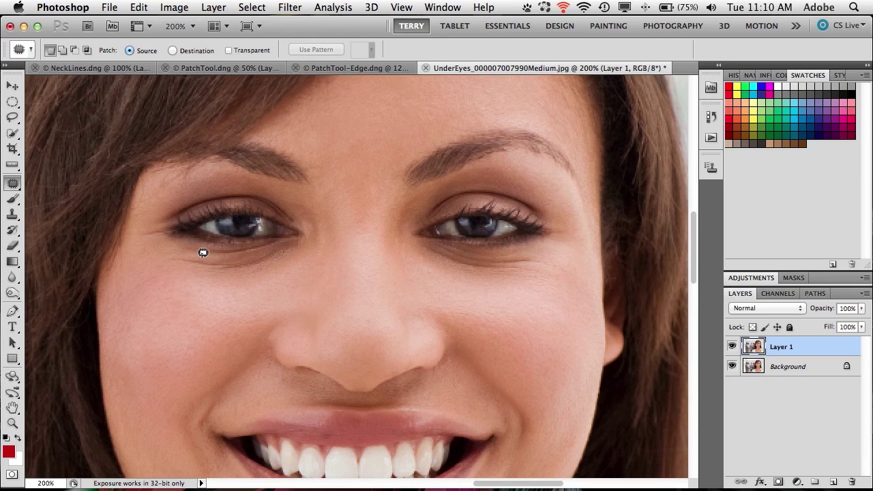
{"action": "mouse_move", "coordinate": [189, 252]}
{"action": "left_mouse_down"}
{"action": "mouse_move", "coordinate": [174, 250]}
{"action": "mouse_move", "coordinate": [169, 259]}
{"action": "mouse_move", "coordinate": [220, 270]}
{"action": "mouse_move", "coordinate": [291, 251]}
{"action": "mouse_move", "coordinate": [298, 235]}
{"action": "left_mouse_up"}
{"action": "left_click_drag", "start_coordinate": [204, 252], "coordinate": [204, 253]}
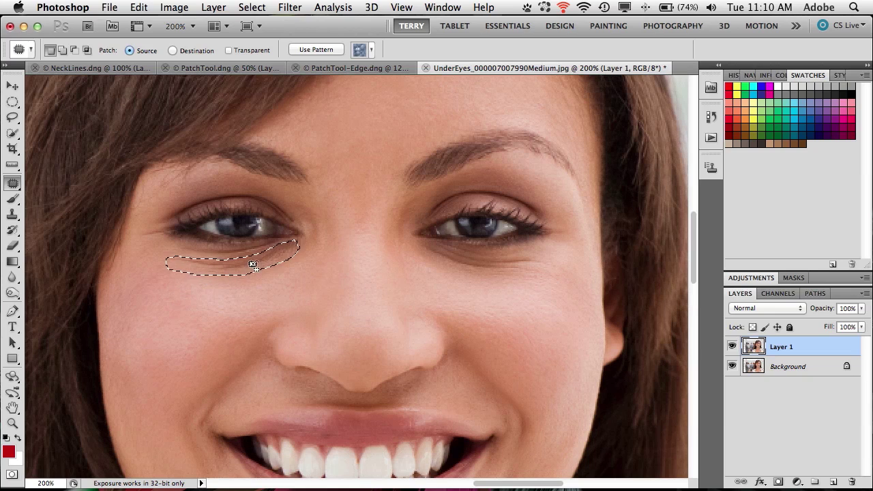
{"action": "left_click", "coordinate": [262, 297]}
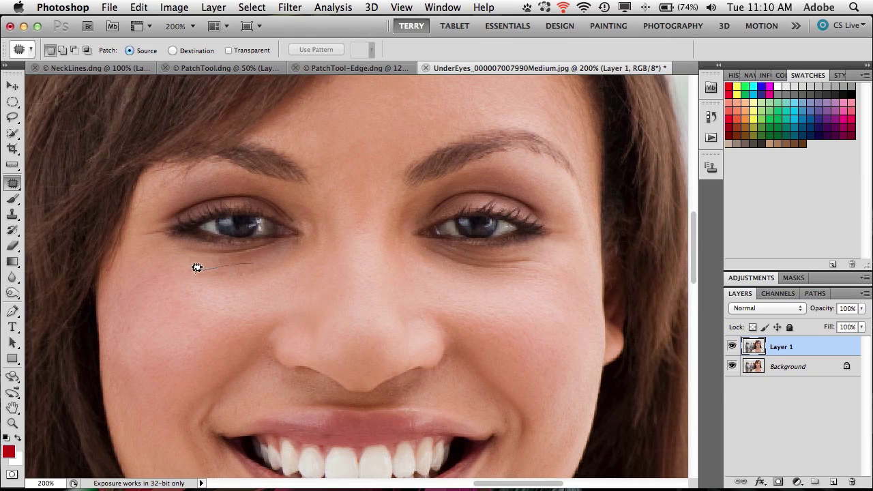
Step: Patch the remaining fine lines and edges below the eye on the photo's left, out to its inner corner
{"action": "left_click_drag", "start_coordinate": [197, 268], "coordinate": [249, 272]}
{"action": "left_click", "coordinate": [260, 269]}
{"action": "left_click_drag", "start_coordinate": [269, 270], "coordinate": [289, 262]}
{"action": "left_click", "coordinate": [291, 263]}
{"action": "mouse_move", "coordinate": [258, 254]}
{"action": "left_mouse_down"}
{"action": "mouse_move", "coordinate": [216, 255]}
{"action": "mouse_move", "coordinate": [260, 263]}
{"action": "mouse_move", "coordinate": [256, 276]}
{"action": "mouse_move", "coordinate": [228, 252]}
{"action": "mouse_move", "coordinate": [228, 274]}
{"action": "left_mouse_up"}
{"action": "key", "text": "super+d"}
{"action": "key", "text": "super+d"}
{"action": "left_click_drag", "start_coordinate": [214, 273], "coordinate": [232, 278]}
{"action": "left_click", "coordinate": [236, 273]}
Step: Patch the wrinkle under the eye on the photo's right with smooth cheek skin
{"action": "mouse_move", "coordinate": [447, 246]}
{"action": "left_mouse_down"}
{"action": "mouse_move", "coordinate": [422, 242]}
{"action": "mouse_move", "coordinate": [448, 261]}
{"action": "mouse_move", "coordinate": [512, 273]}
{"action": "mouse_move", "coordinate": [539, 254]}
{"action": "mouse_move", "coordinate": [423, 238]}
{"action": "mouse_move", "coordinate": [420, 244]}
{"action": "left_mouse_up"}
{"action": "left_click_drag", "start_coordinate": [466, 262], "coordinate": [482, 295]}
{"action": "key", "text": "super+d"}
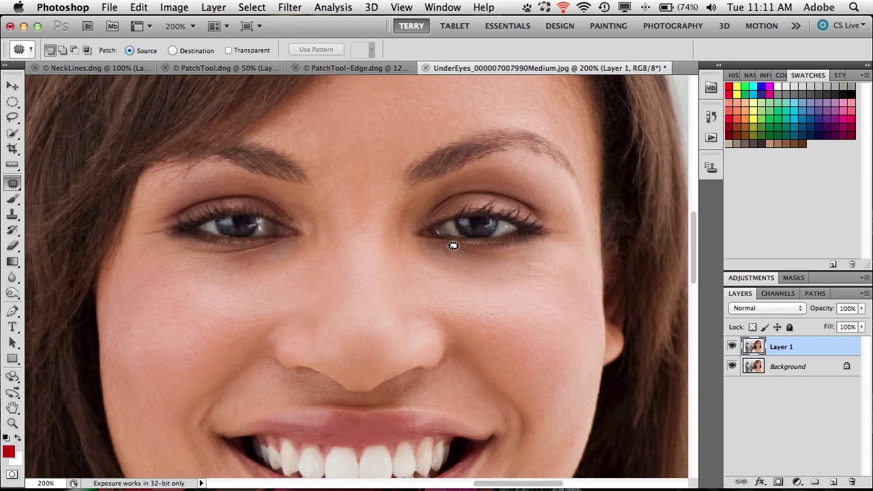
Step: Patch the small leftover lines below the inner part of the eye on the photo's right
{"action": "left_click_drag", "start_coordinate": [450, 258], "coordinate": [443, 258]}
{"action": "left_click_drag", "start_coordinate": [446, 255], "coordinate": [463, 279]}
{"action": "key", "text": "super+d"}
{"action": "left_click_drag", "start_coordinate": [448, 250], "coordinate": [449, 259]}
{"action": "left_click_drag", "start_coordinate": [450, 258], "coordinate": [468, 272]}
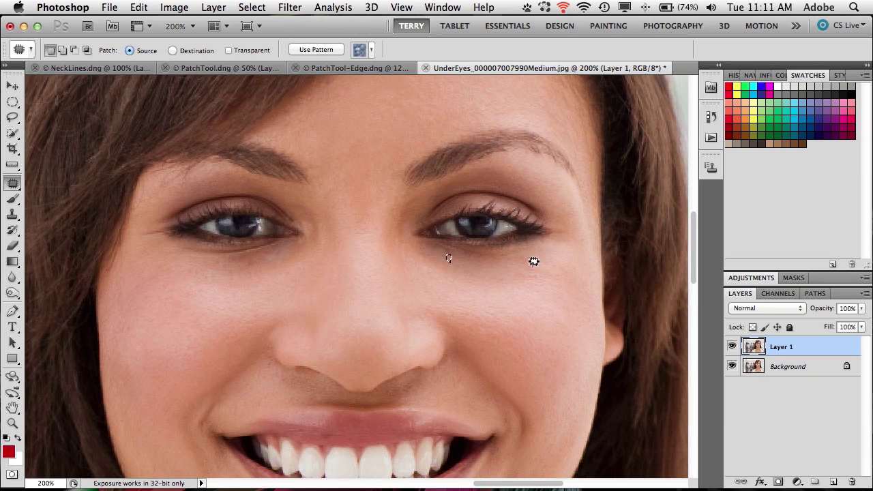
Step: Patch the remaining fine lines below the outer corner and middle of the eye on the photo's right with smooth cheek skin
{"action": "left_click_drag", "start_coordinate": [535, 254], "coordinate": [547, 272]}
{"action": "key", "text": "super+d"}
{"action": "mouse_move", "coordinate": [561, 242]}
{"action": "left_mouse_down"}
{"action": "mouse_move", "coordinate": [562, 217]}
{"action": "mouse_move", "coordinate": [569, 249]}
{"action": "mouse_move", "coordinate": [534, 258]}
{"action": "left_mouse_up"}
{"action": "key", "text": "super+d"}
{"action": "mouse_move", "coordinate": [534, 259]}
{"action": "left_mouse_down"}
{"action": "mouse_move", "coordinate": [554, 283]}
{"action": "mouse_move", "coordinate": [532, 283]}
{"action": "left_mouse_up"}
{"action": "key", "text": "super+d"}
{"action": "key", "text": "super+d"}
{"action": "mouse_move", "coordinate": [480, 270]}
{"action": "left_mouse_down"}
{"action": "mouse_move", "coordinate": [496, 293]}
{"action": "mouse_move", "coordinate": [485, 304]}
{"action": "left_mouse_up"}
{"action": "key", "text": "super+d"}
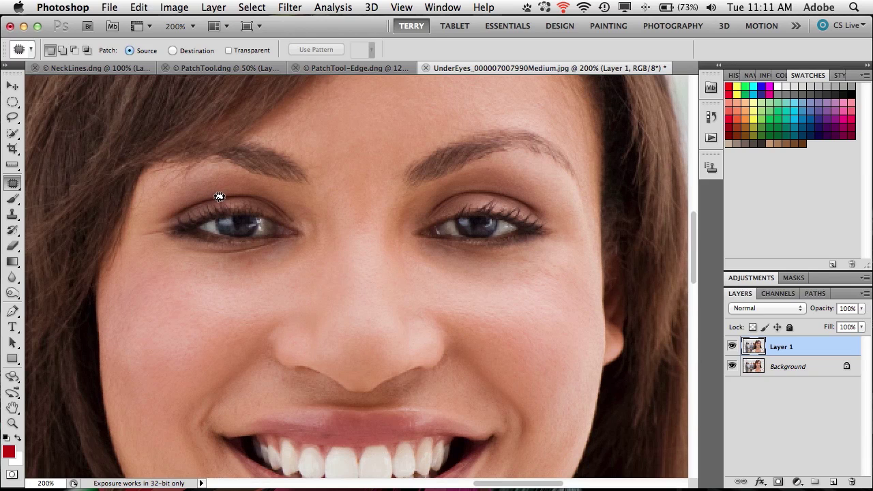
Step: Set up the Clone Stamp tool with Lighten mode and 40% opacity
{"action": "left_click", "coordinate": [12, 216]}
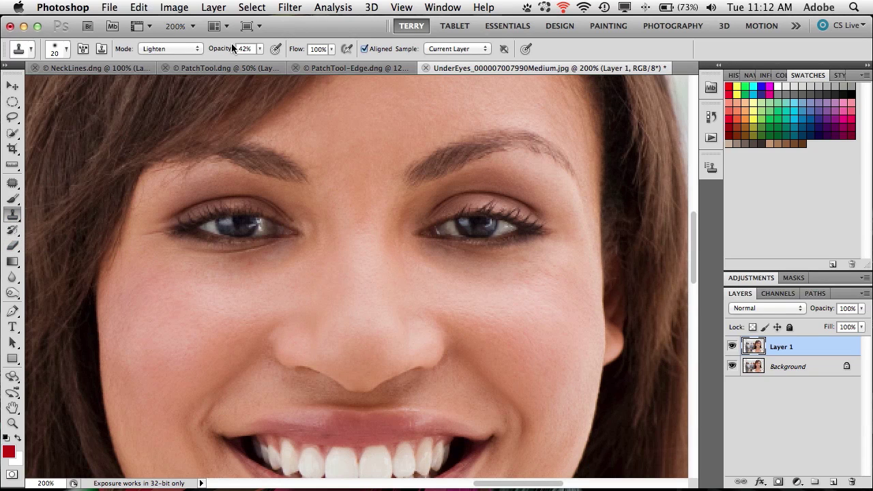
{"action": "left_click", "coordinate": [161, 49]}
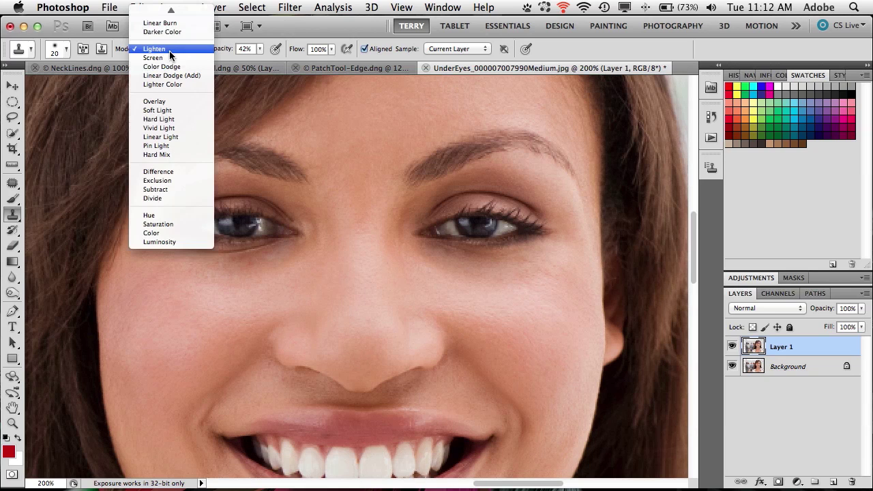
{"action": "left_click", "coordinate": [176, 14]}
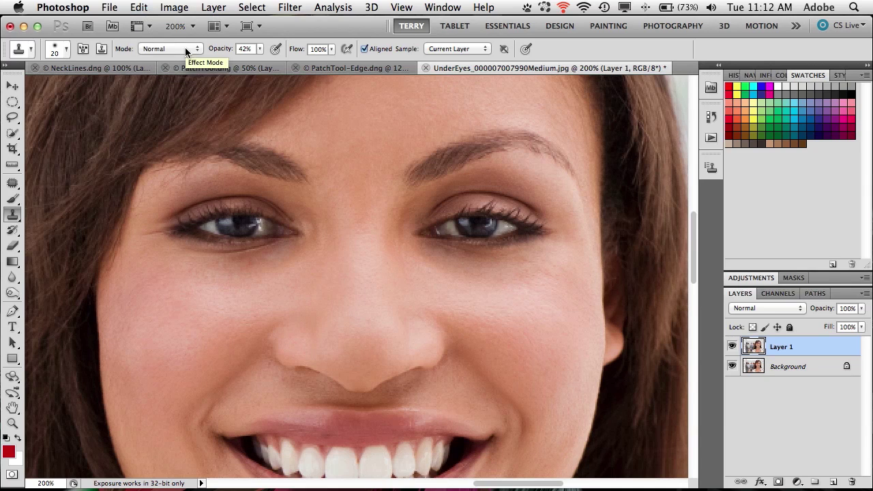
{"action": "left_click", "coordinate": [181, 49]}
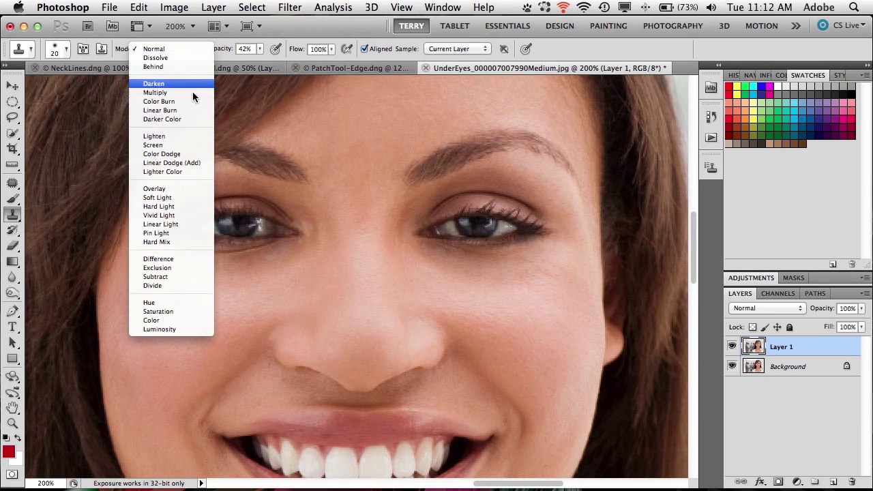
{"action": "left_click", "coordinate": [194, 136]}
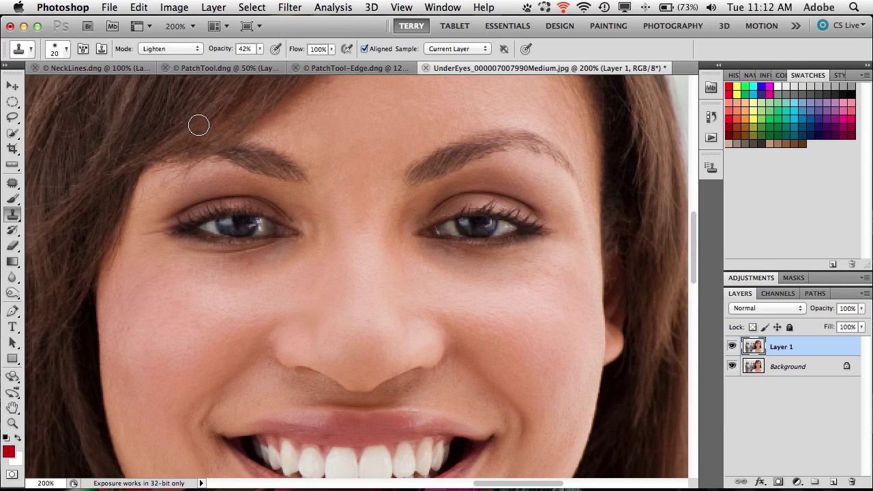
{"action": "left_click", "coordinate": [259, 49]}
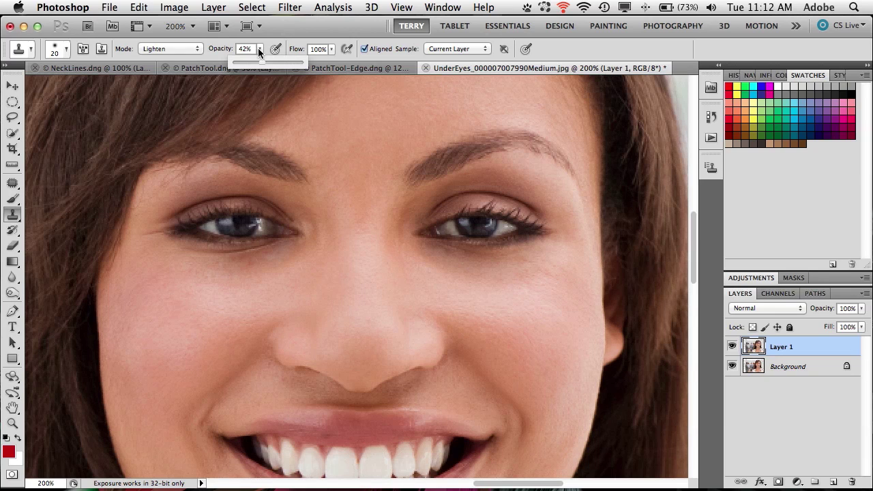
{"action": "left_click_drag", "start_coordinate": [262, 62], "coordinate": [301, 62]}
{"action": "left_click_drag", "start_coordinate": [301, 64], "coordinate": [267, 70]}
{"action": "left_click", "coordinate": [262, 48]}
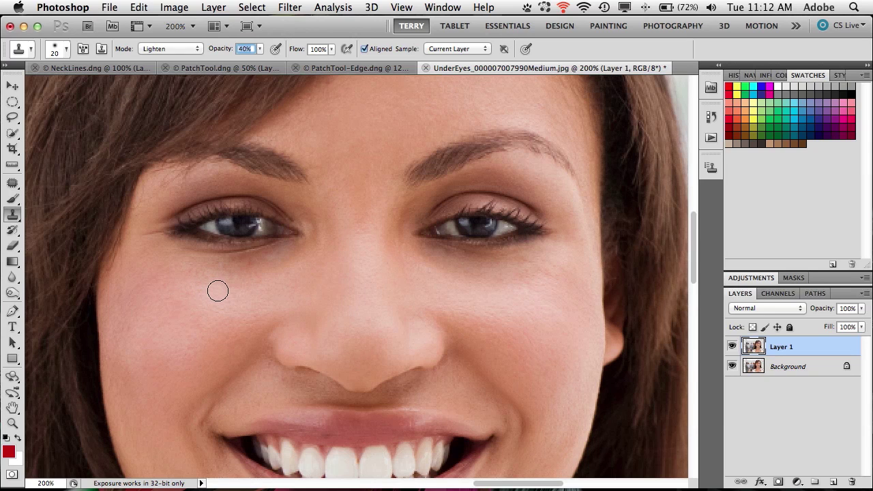
Step: Clone bright cheek skin over the dark area below the eye on the photo's left
{"action": "left_click_drag", "start_coordinate": [217, 291], "coordinate": [216, 294]}
{"action": "left_click", "coordinate": [219, 293]}
{"action": "mouse_move", "coordinate": [221, 291]}
{"action": "left_mouse_down"}
{"action": "mouse_move", "coordinate": [208, 269]}
{"action": "mouse_move", "coordinate": [260, 266]}
{"action": "mouse_move", "coordinate": [238, 280]}
{"action": "mouse_move", "coordinate": [262, 262]}
{"action": "mouse_move", "coordinate": [196, 264]}
{"action": "mouse_move", "coordinate": [286, 258]}
{"action": "mouse_move", "coordinate": [276, 266]}
{"action": "mouse_move", "coordinate": [286, 252]}
{"action": "mouse_move", "coordinate": [245, 259]}
{"action": "mouse_move", "coordinate": [288, 251]}
{"action": "mouse_move", "coordinate": [237, 285]}
{"action": "left_mouse_up"}
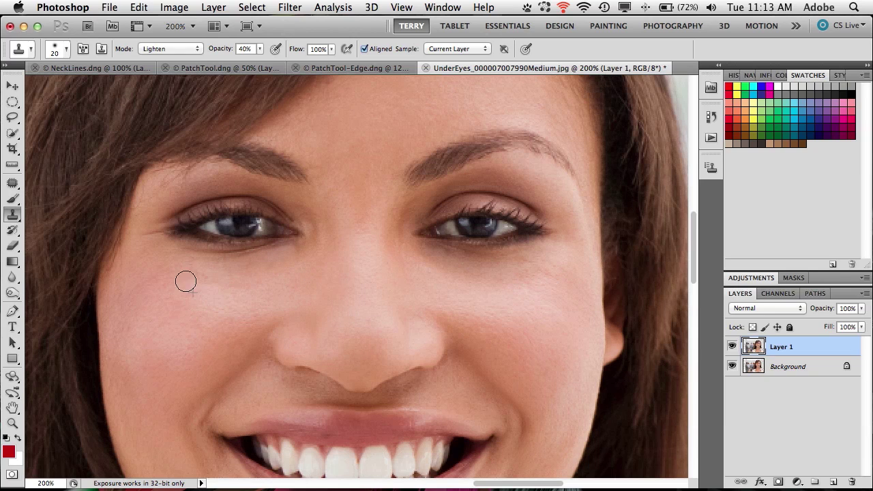
{"action": "mouse_move", "coordinate": [216, 279]}
{"action": "left_mouse_down"}
{"action": "mouse_move", "coordinate": [242, 279]}
{"action": "mouse_move", "coordinate": [182, 277]}
{"action": "mouse_move", "coordinate": [295, 257]}
{"action": "mouse_move", "coordinate": [196, 270]}
{"action": "mouse_move", "coordinate": [233, 274]}
{"action": "left_mouse_up"}
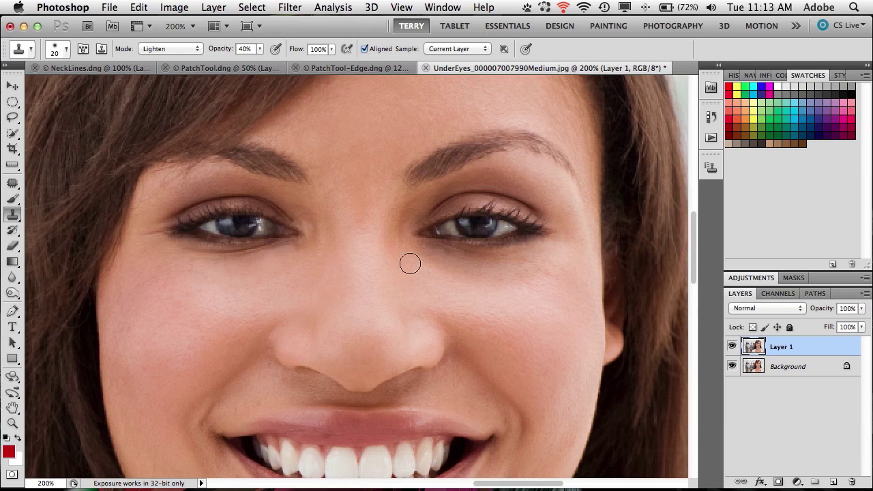
Step: Clone bright cheek skin along the dark circle below the eye on the photo's right
{"action": "left_click", "coordinate": [467, 294], "text": "alt"}
{"action": "mouse_move", "coordinate": [427, 273]}
{"action": "left_mouse_down"}
{"action": "mouse_move", "coordinate": [467, 272]}
{"action": "mouse_move", "coordinate": [433, 266]}
{"action": "mouse_move", "coordinate": [423, 254]}
{"action": "mouse_move", "coordinate": [503, 265]}
{"action": "mouse_move", "coordinate": [422, 250]}
{"action": "mouse_move", "coordinate": [495, 266]}
{"action": "mouse_move", "coordinate": [479, 281]}
{"action": "mouse_move", "coordinate": [521, 262]}
{"action": "mouse_move", "coordinate": [419, 249]}
{"action": "mouse_move", "coordinate": [445, 266]}
{"action": "mouse_move", "coordinate": [427, 264]}
{"action": "mouse_move", "coordinate": [475, 278]}
{"action": "mouse_move", "coordinate": [473, 290]}
{"action": "mouse_move", "coordinate": [500, 289]}
{"action": "mouse_move", "coordinate": [530, 266]}
{"action": "mouse_move", "coordinate": [545, 274]}
{"action": "mouse_move", "coordinate": [526, 282]}
{"action": "mouse_move", "coordinate": [525, 265]}
{"action": "mouse_move", "coordinate": [446, 255]}
{"action": "mouse_move", "coordinate": [533, 261]}
{"action": "left_mouse_up"}
{"action": "left_click", "coordinate": [482, 305], "text": "alt"}
{"action": "left_click", "coordinate": [493, 305], "text": "alt"}
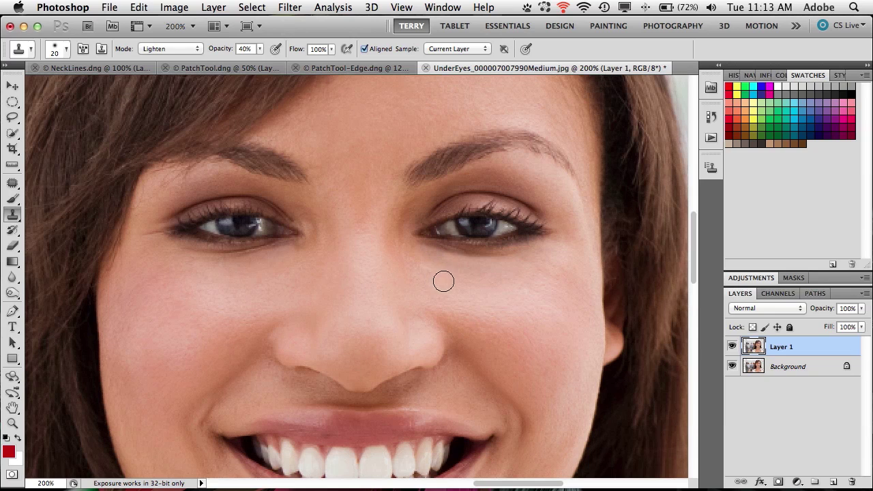
Step: Lighten the shadows below the inner corners of both eyes by cloning nearby cheek skin over them
{"action": "left_click", "coordinate": [446, 281], "text": "alt"}
{"action": "left_click_drag", "start_coordinate": [408, 266], "coordinate": [393, 243]}
{"action": "left_click", "coordinate": [444, 284], "text": "alt"}
{"action": "left_click", "coordinate": [454, 292], "text": "alt"}
{"action": "mouse_move", "coordinate": [411, 258]}
{"action": "left_mouse_down"}
{"action": "mouse_move", "coordinate": [478, 270]}
{"action": "mouse_move", "coordinate": [417, 251]}
{"action": "mouse_move", "coordinate": [456, 264]}
{"action": "left_mouse_up"}
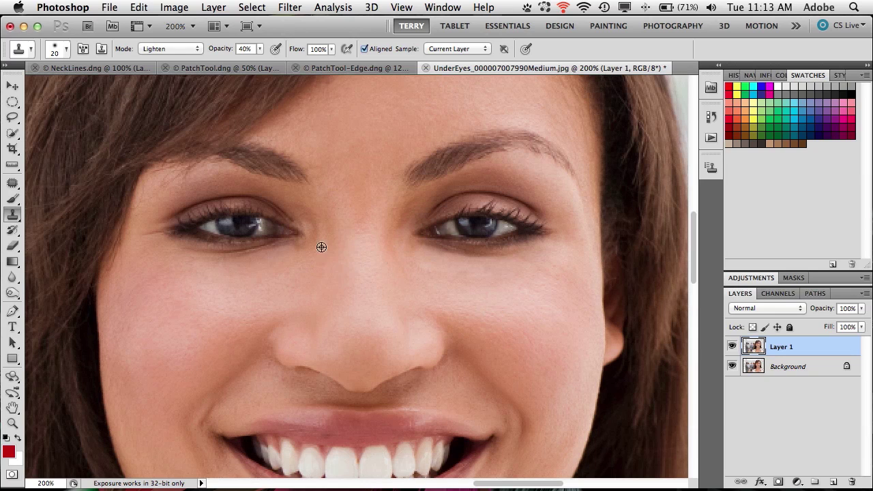
{"action": "left_click", "coordinate": [292, 264], "text": "alt"}
{"action": "mouse_move", "coordinate": [301, 252]}
{"action": "left_mouse_down"}
{"action": "mouse_move", "coordinate": [296, 241]}
{"action": "mouse_move", "coordinate": [308, 238]}
{"action": "mouse_move", "coordinate": [288, 247]}
{"action": "mouse_move", "coordinate": [296, 255]}
{"action": "left_mouse_up"}
Step: Toggle the visibility of Layer 1 to compare the retouched eyes with the original, leaving the layer shown
{"action": "left_click", "coordinate": [732, 348]}
{"action": "left_click", "coordinate": [732, 348]}
{"action": "left_click", "coordinate": [732, 348]}
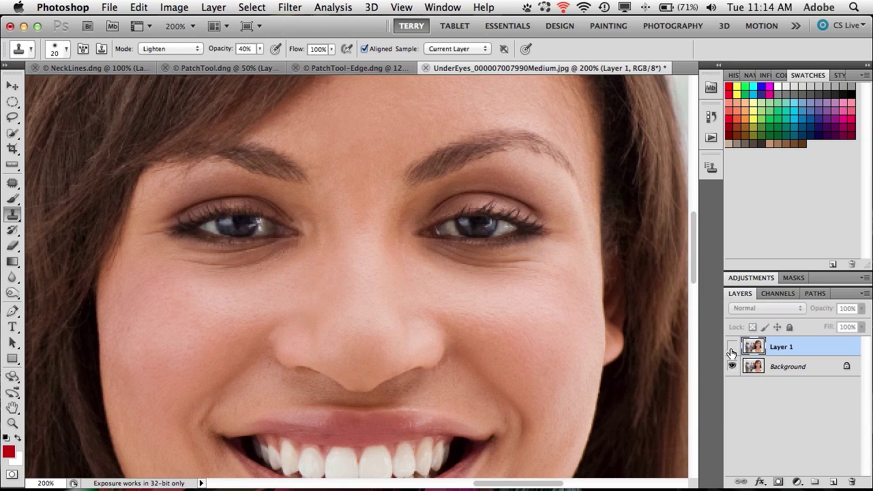
{"action": "left_click", "coordinate": [732, 348]}
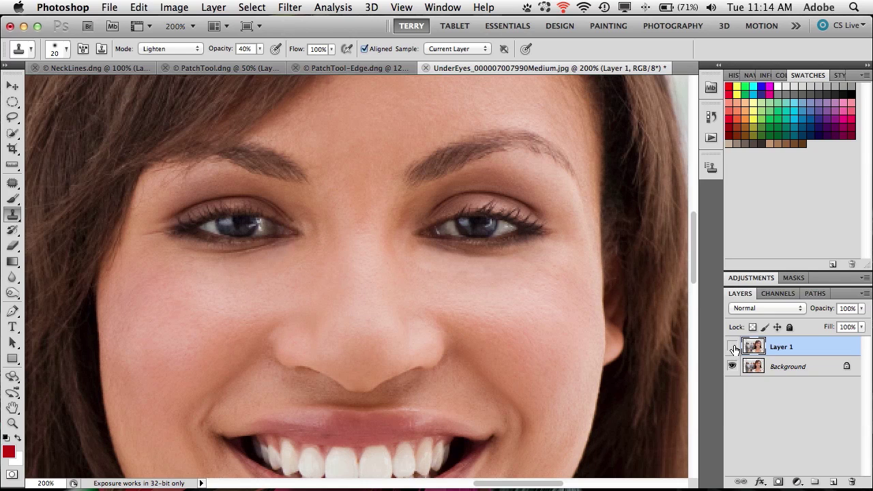
{"action": "left_click", "coordinate": [732, 348]}
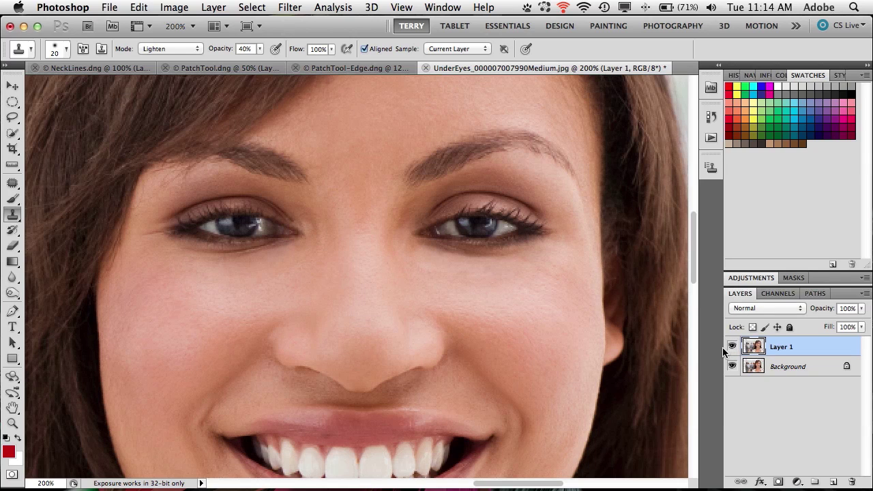